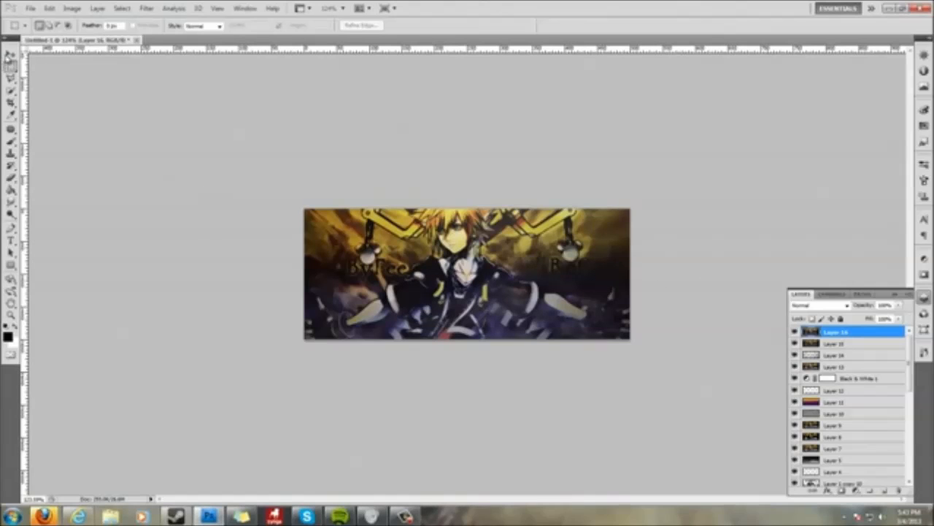
- Add a new layer above Layer 16 and select the entire canvas with a rectangular marquee
{"action": "key", "text": "v"}
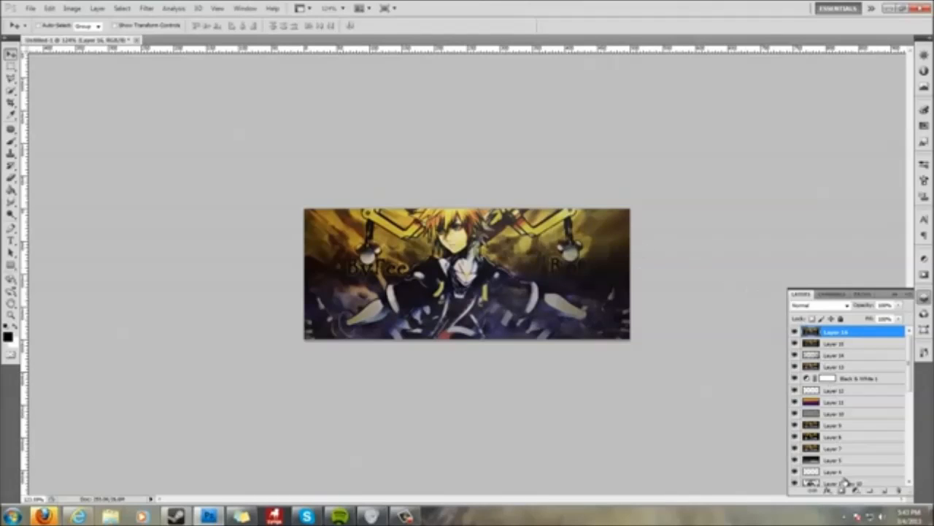
{"action": "left_click", "coordinate": [883, 492]}
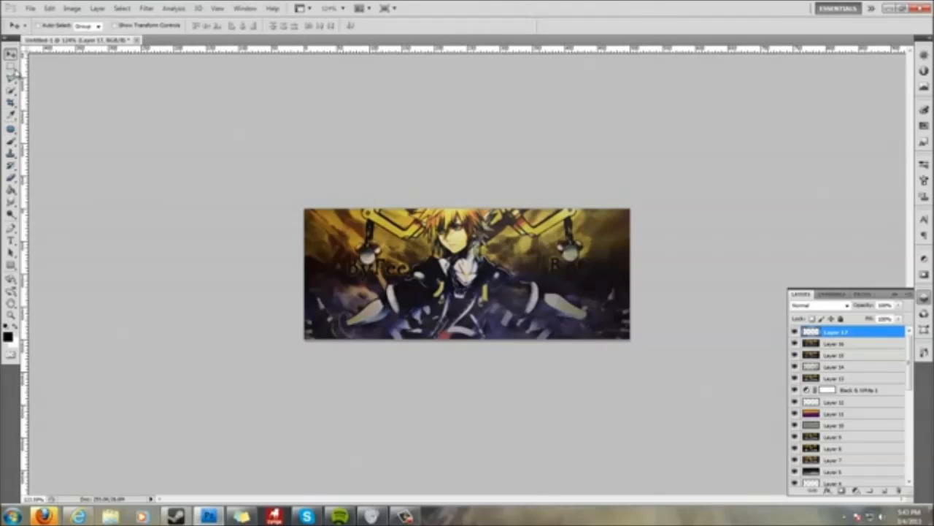
{"action": "left_click", "coordinate": [11, 67]}
{"action": "left_click_drag", "start_coordinate": [301, 205], "coordinate": [657, 353]}
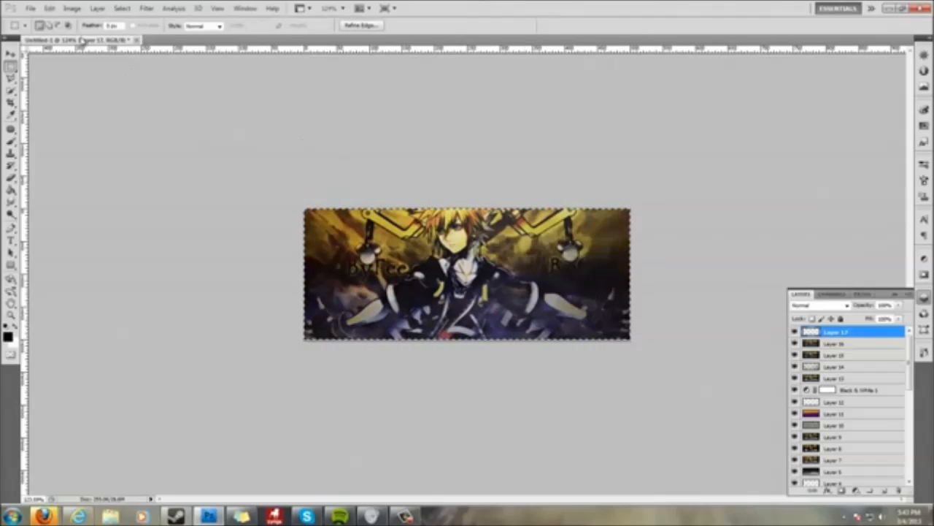
- Start a stroke on the canvas selection and choose black as its color
{"action": "left_click", "coordinate": [48, 8]}
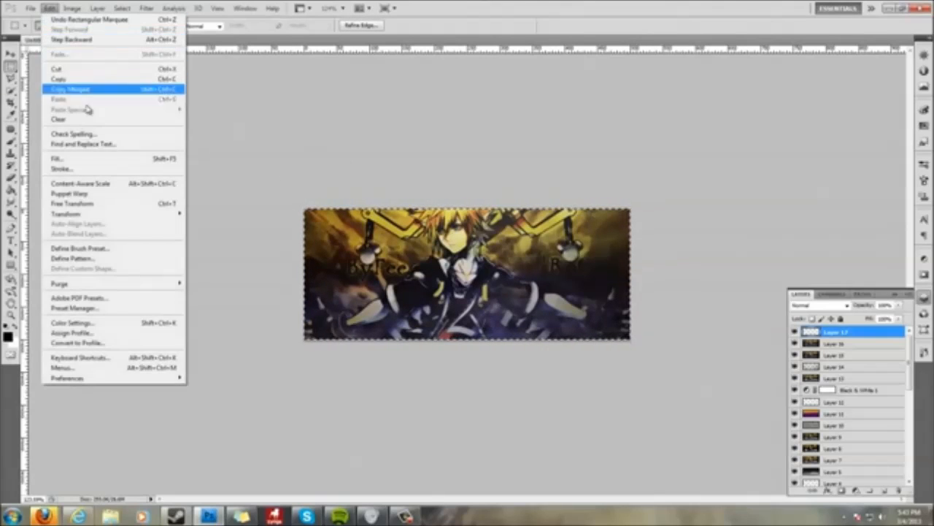
{"action": "left_click", "coordinate": [100, 169]}
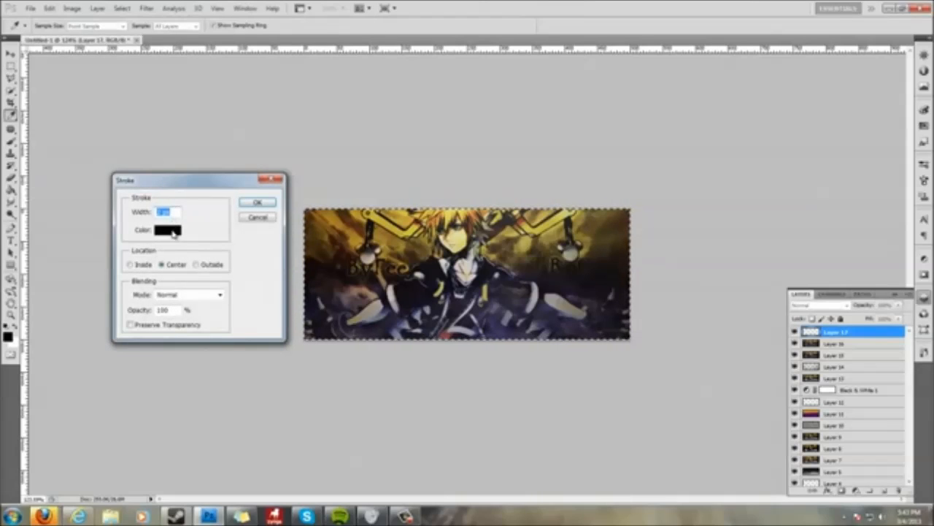
{"action": "left_click", "coordinate": [169, 231]}
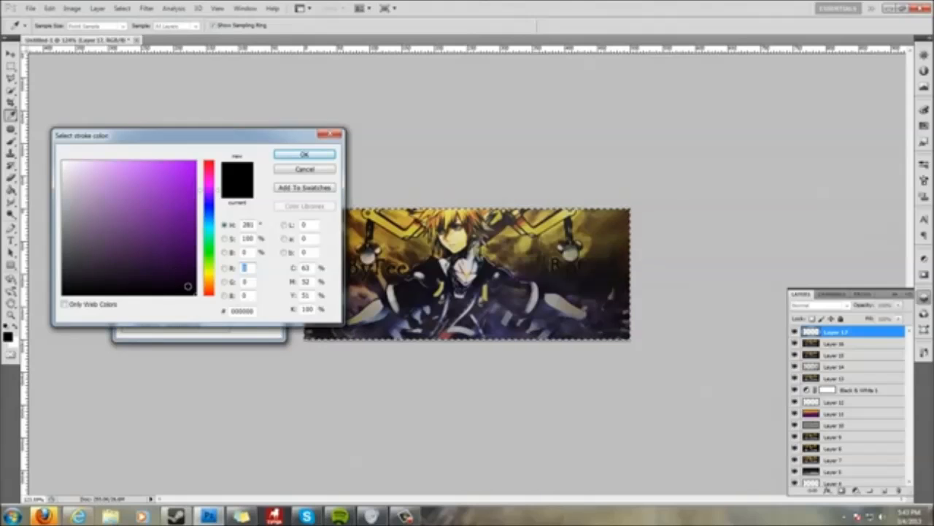
{"action": "mouse_move", "coordinate": [172, 282]}
{"action": "left_mouse_down"}
{"action": "mouse_move", "coordinate": [119, 246]}
{"action": "mouse_move", "coordinate": [63, 162]}
{"action": "mouse_move", "coordinate": [103, 256]}
{"action": "mouse_move", "coordinate": [163, 236]}
{"action": "mouse_move", "coordinate": [190, 172]}
{"action": "mouse_move", "coordinate": [185, 226]}
{"action": "mouse_move", "coordinate": [197, 295]}
{"action": "mouse_move", "coordinate": [210, 173]}
{"action": "mouse_move", "coordinate": [208, 283]}
{"action": "left_mouse_up"}
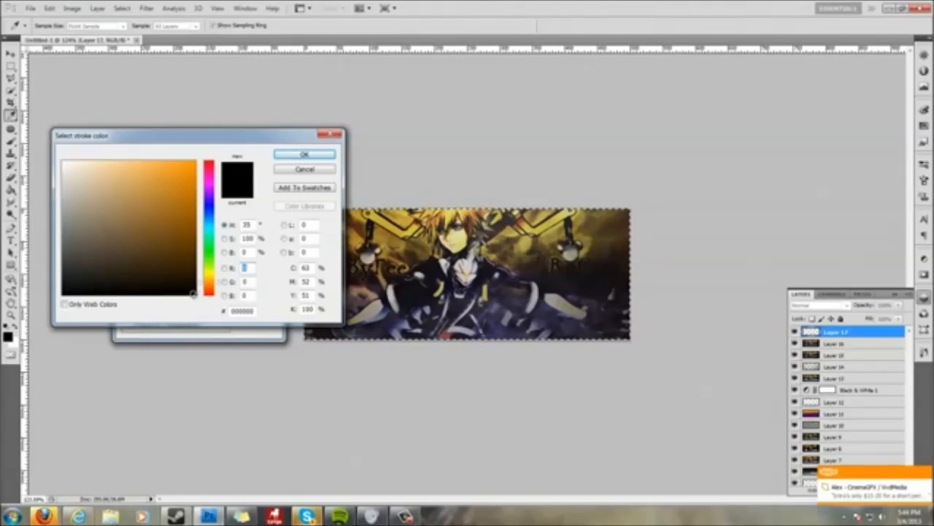
{"action": "left_click", "coordinate": [325, 153]}
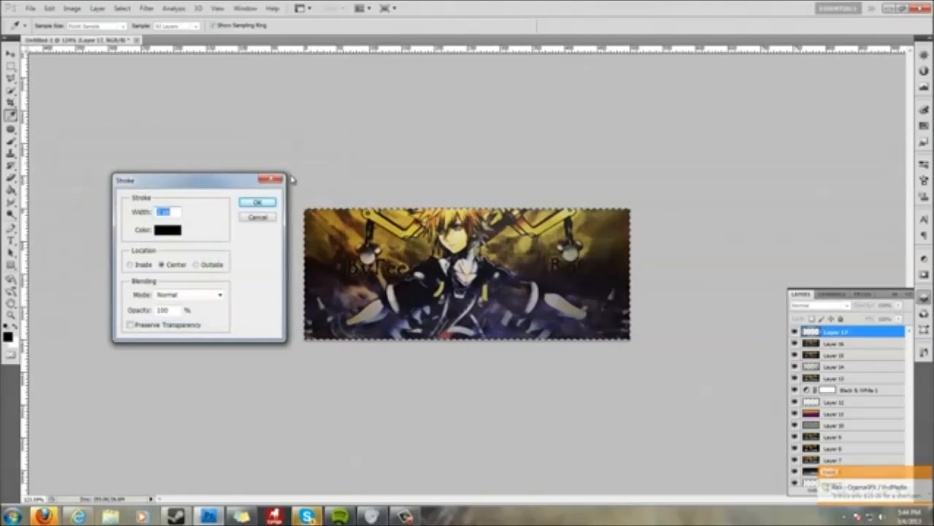
- Set the stroke width to 1 px, apply it centered around the canvas edge, and deselect
{"action": "left_click", "coordinate": [160, 212]}
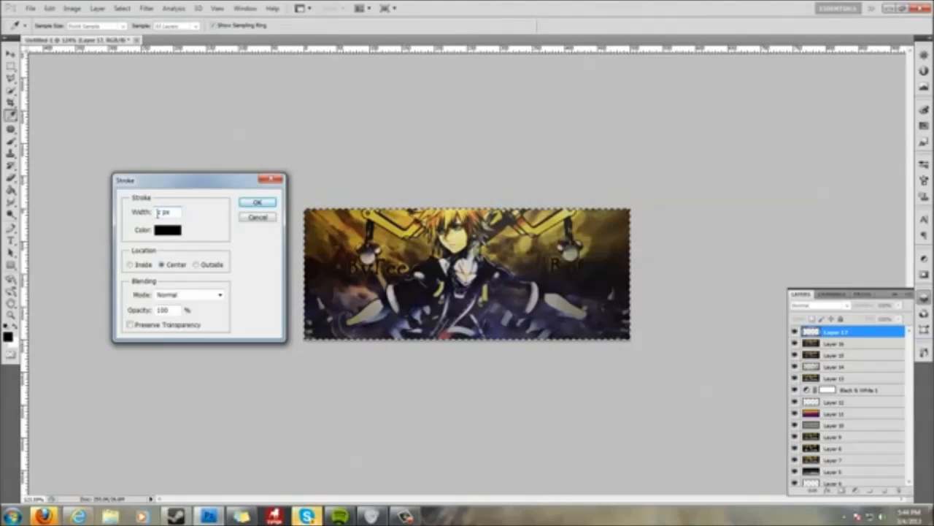
{"action": "key", "text": "BackSpace"}
{"action": "type", "text": "1"}
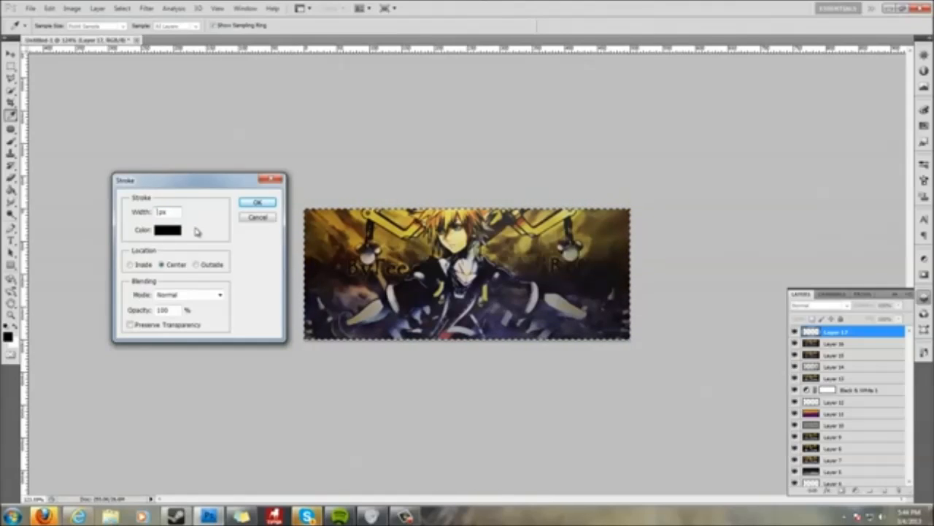
{"action": "left_click", "coordinate": [261, 204]}
{"action": "key", "text": "ctrl+d"}
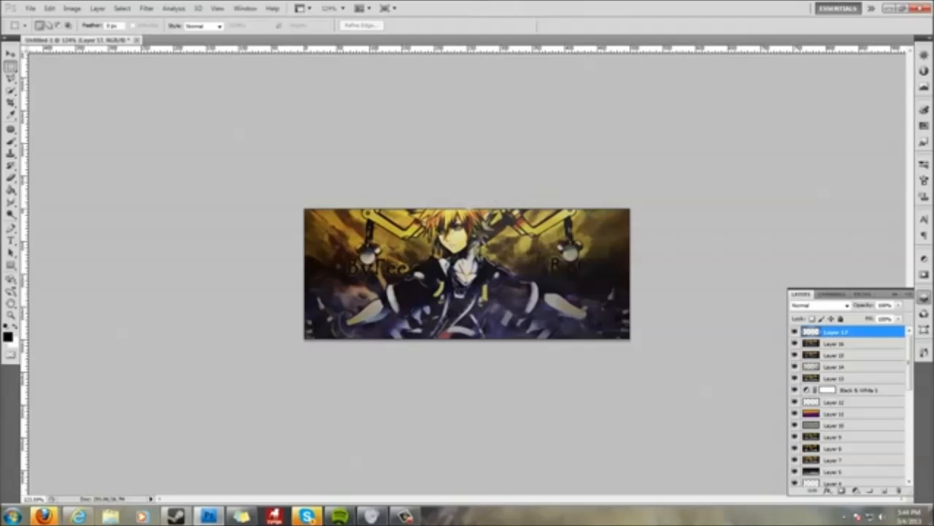
{"action": "key", "text": "ctrl+plus"}
{"action": "key", "text": "alt"}
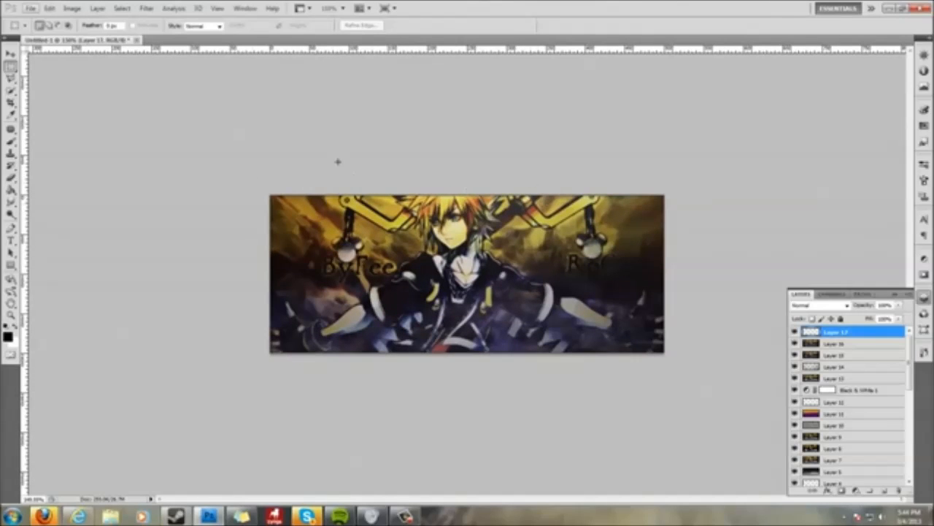
{"action": "key", "text": "ctrl+minus"}
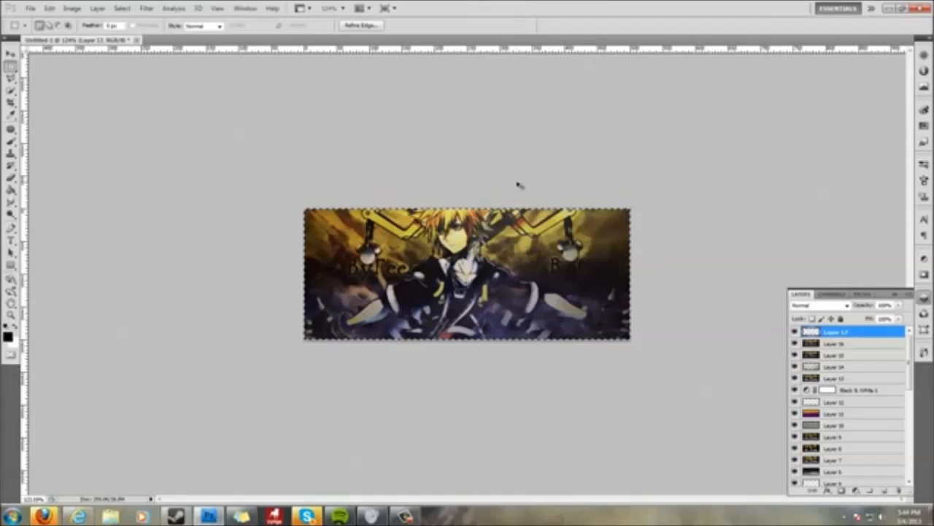
{"action": "key", "text": "ctrl+d"}
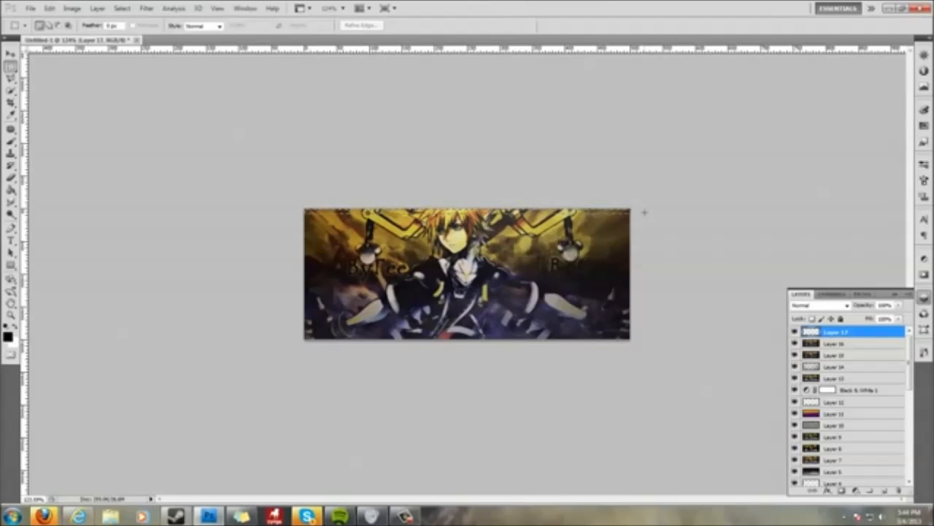
- Select a thin strip along the banner's upper edge and fill it with black using the Paint Bucket
{"action": "left_click_drag", "start_coordinate": [644, 212], "coordinate": [262, 125]}
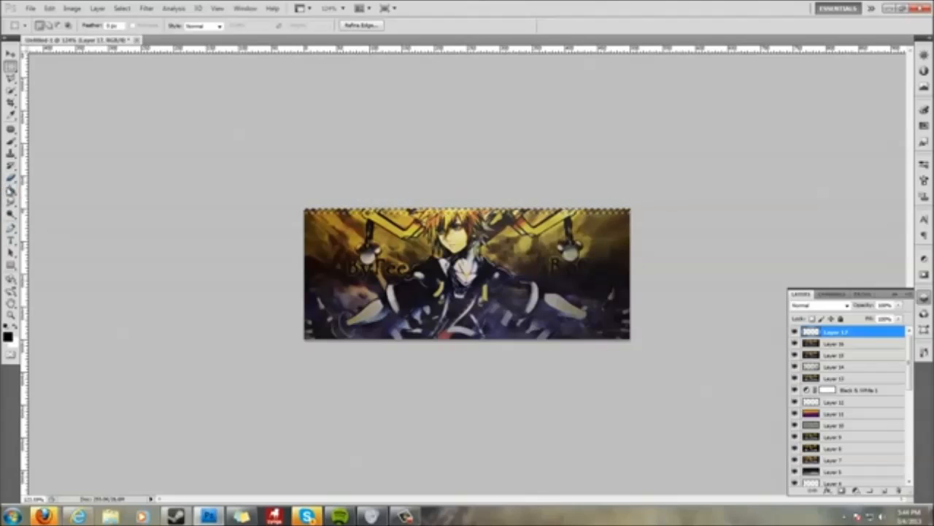
{"action": "left_click", "coordinate": [11, 188]}
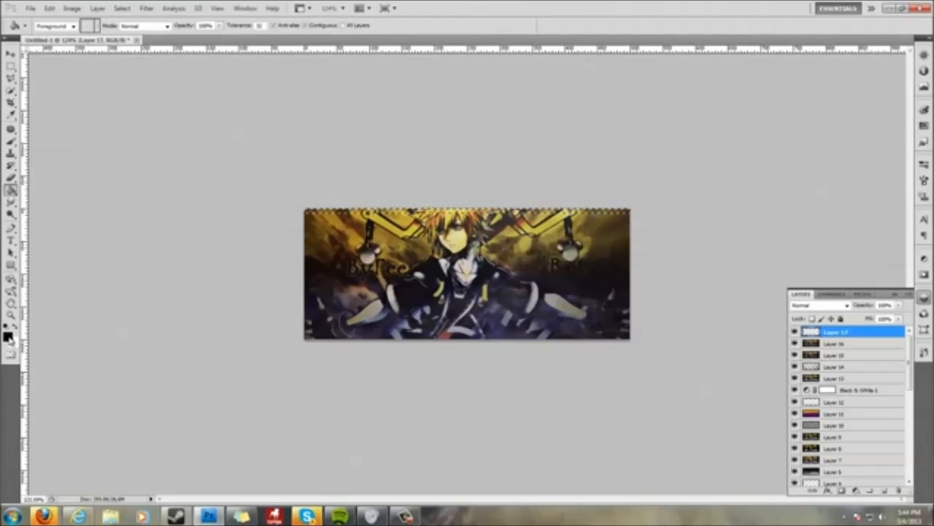
{"action": "scroll", "coordinate": [606, 197], "scroll_direction": "up", "scroll_amount": 3}
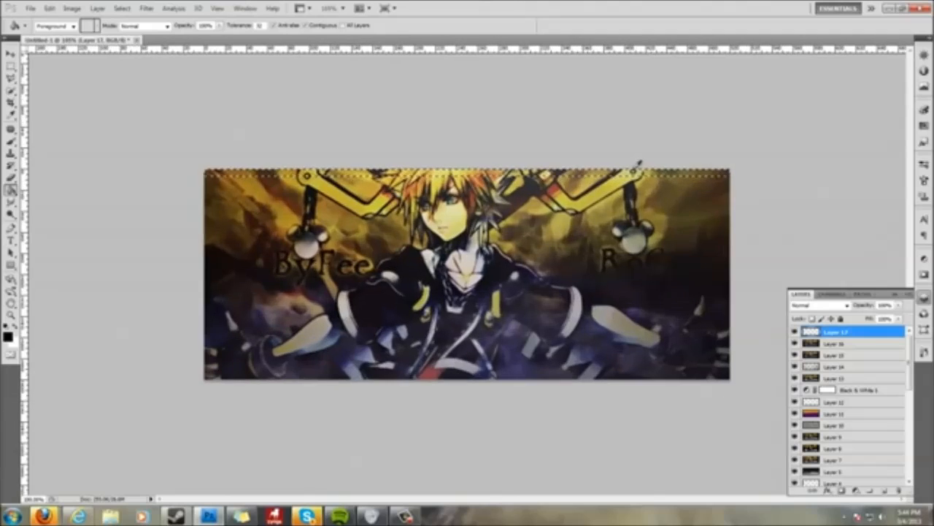
{"action": "left_click", "coordinate": [652, 174]}
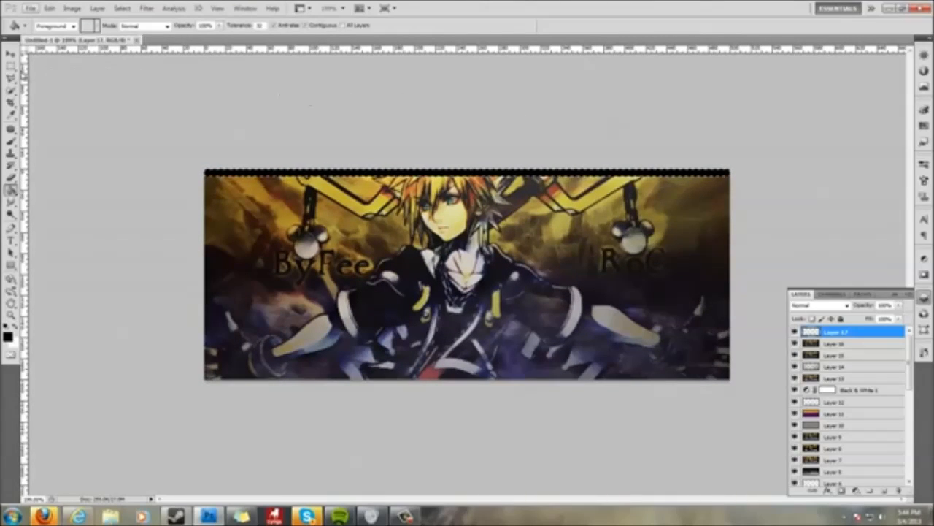
- Select a matching thin strip along the banner's lower edge and fill it with black
{"action": "left_click", "coordinate": [10, 66]}
{"action": "left_click", "coordinate": [119, 297]}
{"action": "left_click_drag", "start_coordinate": [180, 426], "coordinate": [770, 370]}
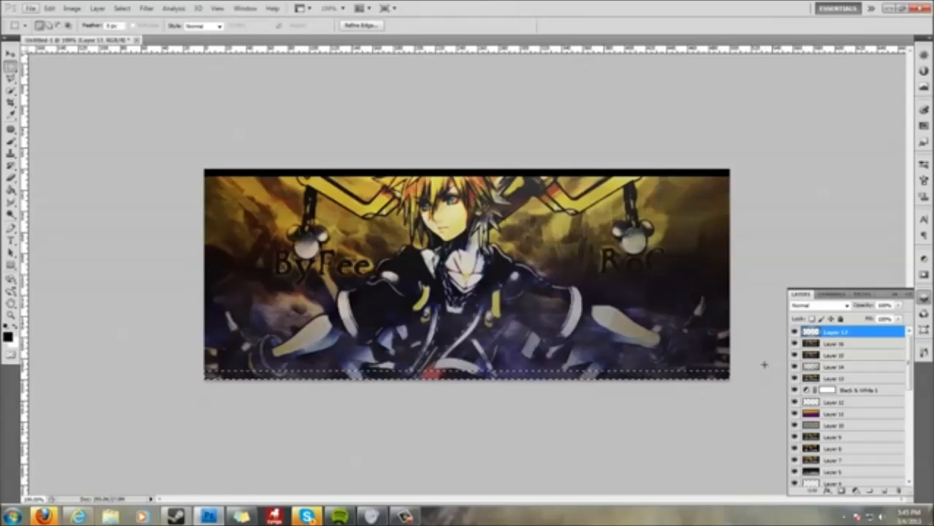
{"action": "scroll", "coordinate": [760, 370], "scroll_direction": "up", "scroll_amount": 3}
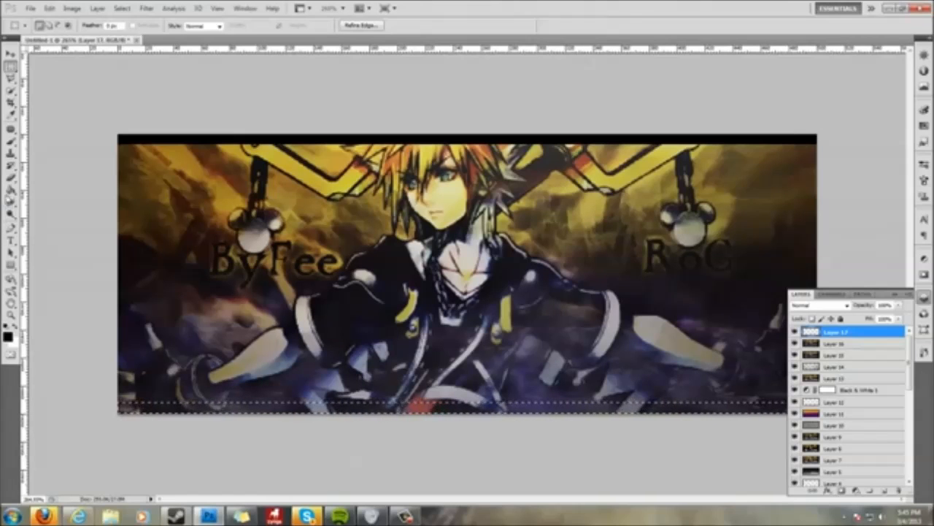
{"action": "left_click", "coordinate": [10, 191]}
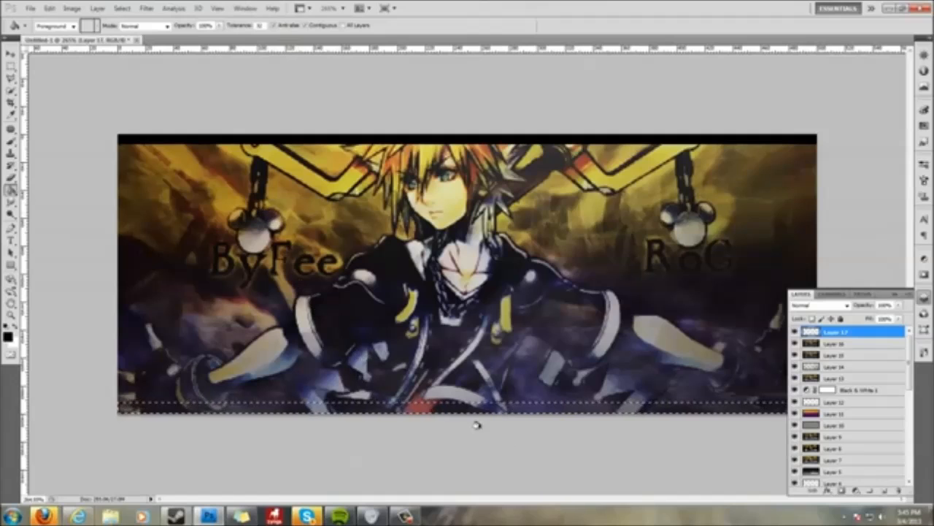
{"action": "left_click", "coordinate": [520, 404]}
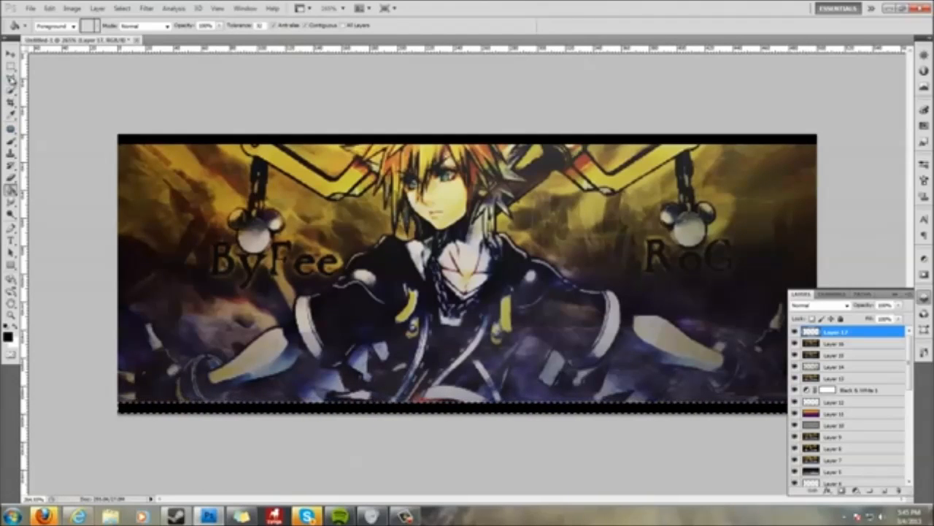
- Select the whole canvas, stroke its edge with the existing stroke settings, and deselect
{"action": "left_click", "coordinate": [11, 66]}
{"action": "key", "text": "ctrl+minus"}
{"action": "key", "text": "ctrl+minus"}
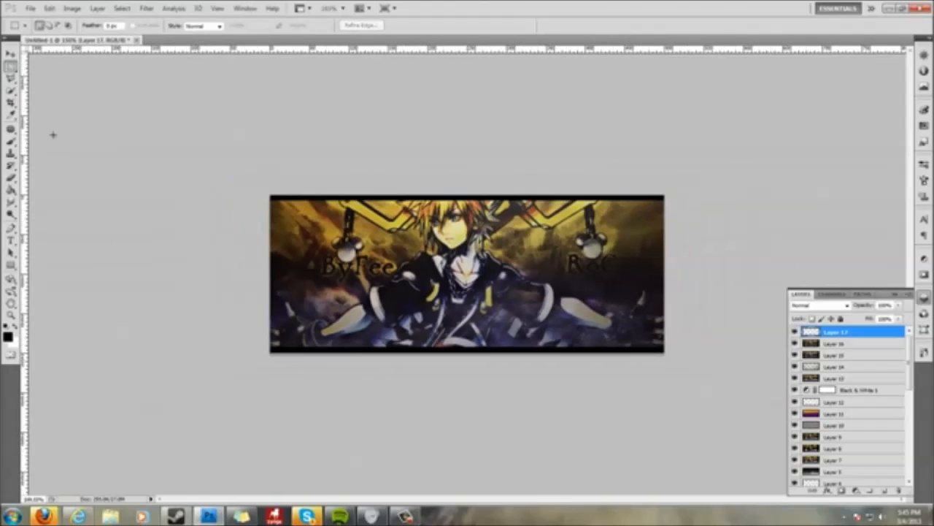
{"action": "key", "text": "alt"}
{"action": "key", "text": "ctrl+a"}
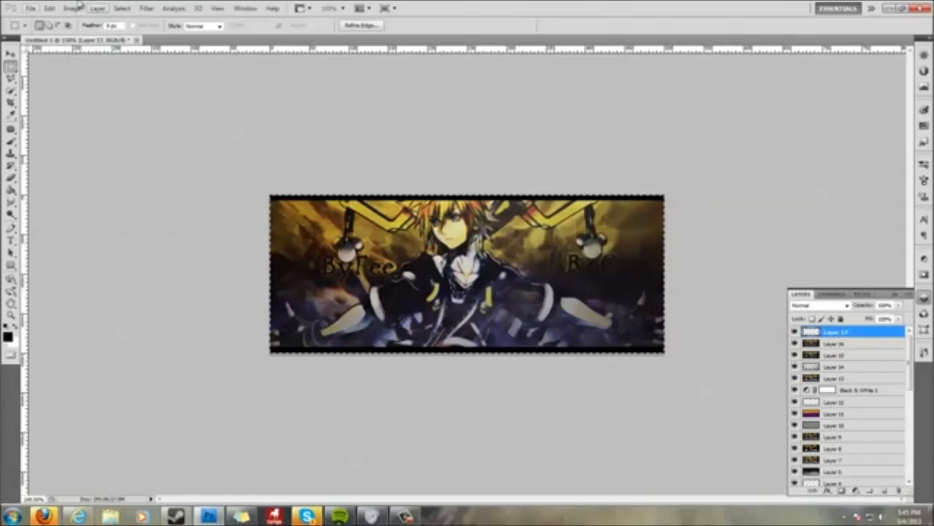
{"action": "left_click", "coordinate": [72, 8]}
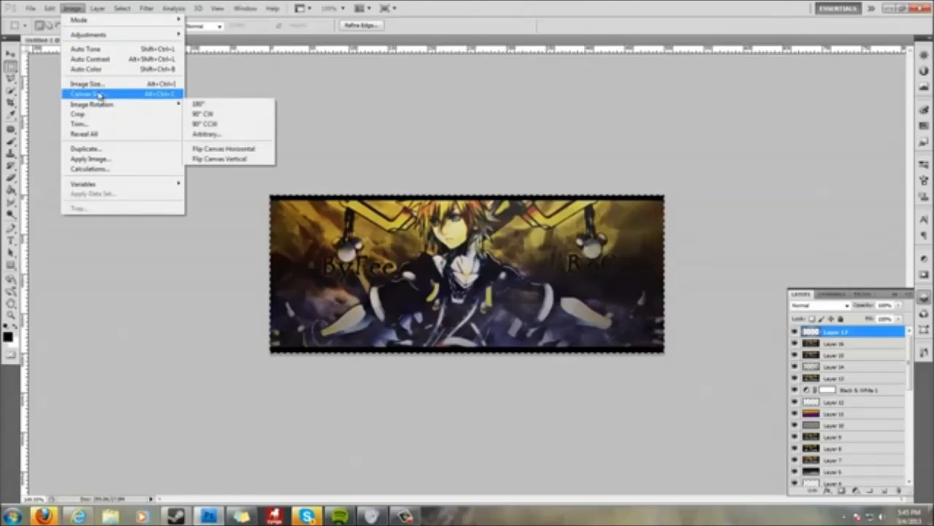
{"action": "left_click", "coordinate": [49, 8]}
{"action": "left_click", "coordinate": [111, 167]}
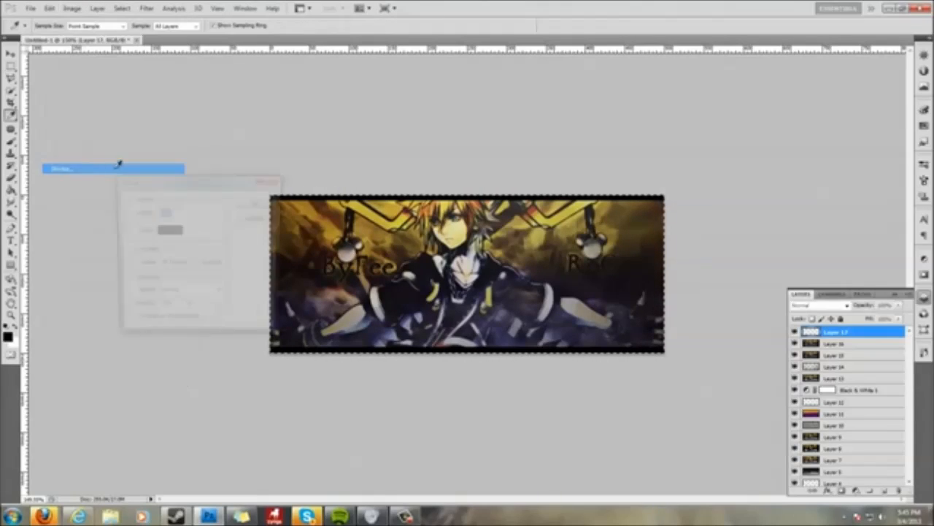
{"action": "left_click", "coordinate": [251, 202]}
{"action": "key", "text": "m"}
{"action": "key", "text": "ctrl+d"}
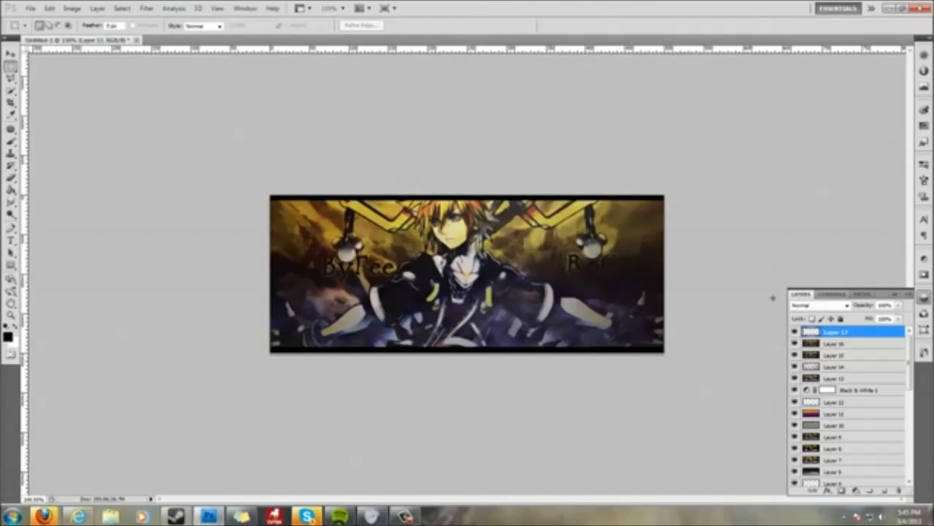
- Undo the strokes, both black bars and the added border layer
{"action": "key", "text": "ctrl+alt+z"}
{"action": "key", "text": "ctrl+alt+z"}
{"action": "key", "text": "ctrl+alt+z"}
{"action": "key", "text": "ctrl+alt+z"}
{"action": "key", "text": "ctrl+alt+z"}
{"action": "key", "text": "ctrl+alt+z"}
{"action": "key", "text": "ctrl+alt+z"}
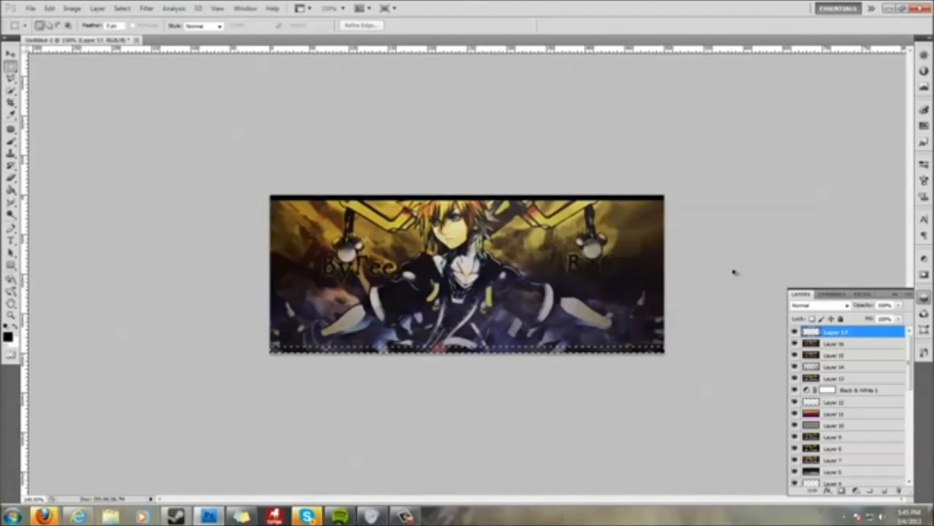
{"action": "key", "text": "ctrl+alt+z"}
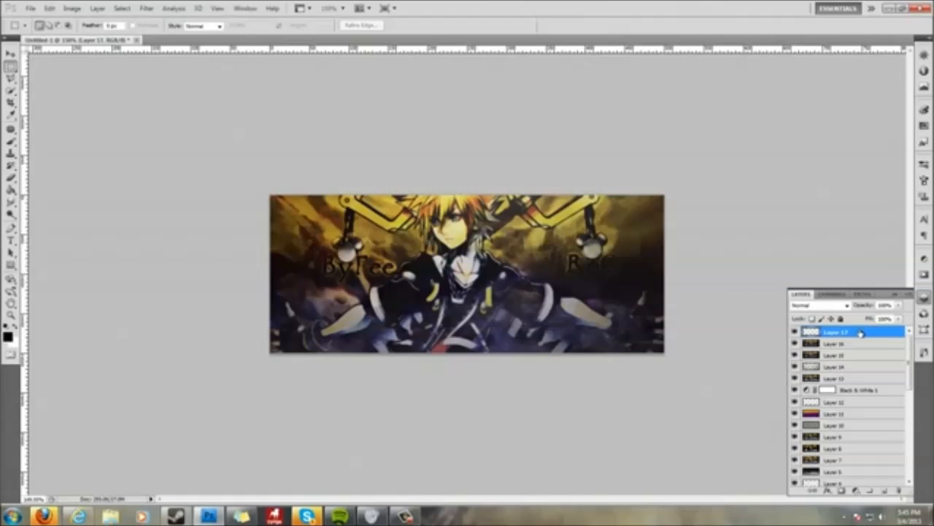
{"action": "key", "text": "ctrl+alt+z"}
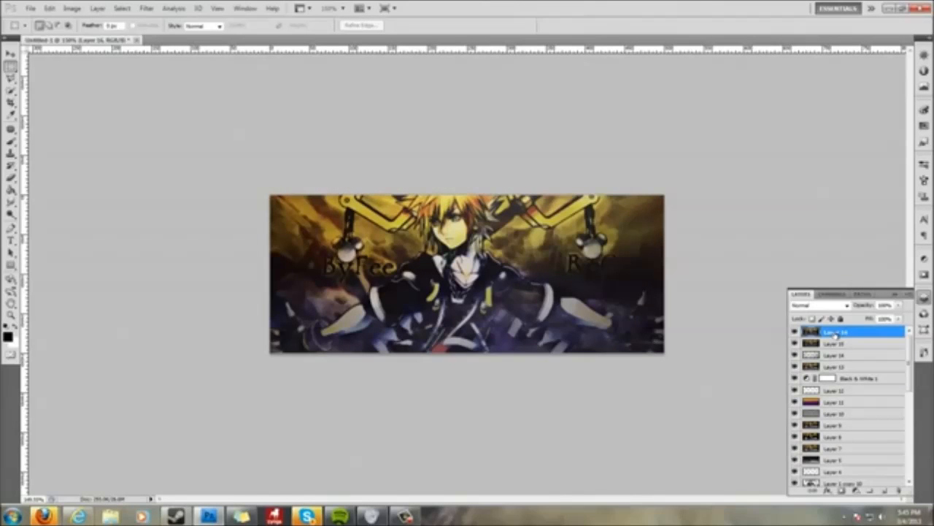
- Add a new top layer and use Apply Image to fill it with the merged picture
{"action": "left_click", "coordinate": [885, 489]}
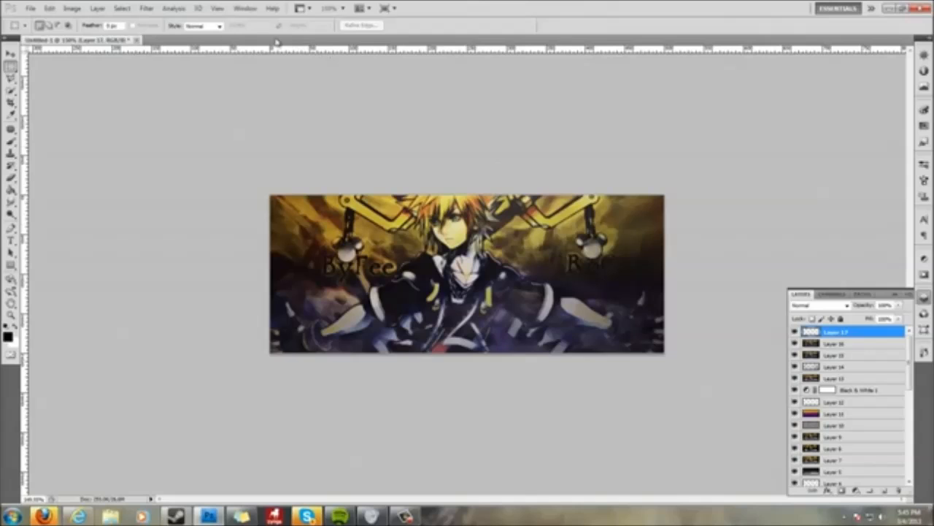
{"action": "left_click", "coordinate": [71, 9]}
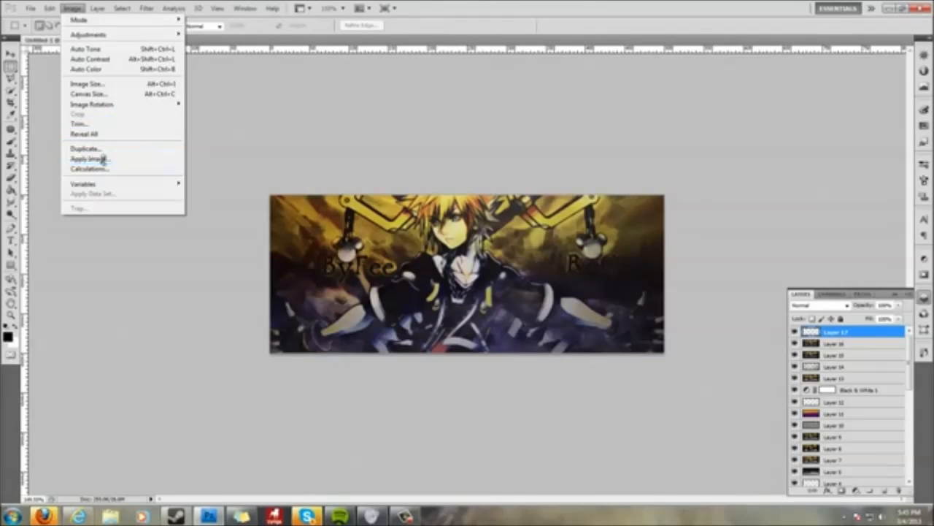
{"action": "left_click", "coordinate": [106, 159]}
{"action": "left_click", "coordinate": [553, 150]}
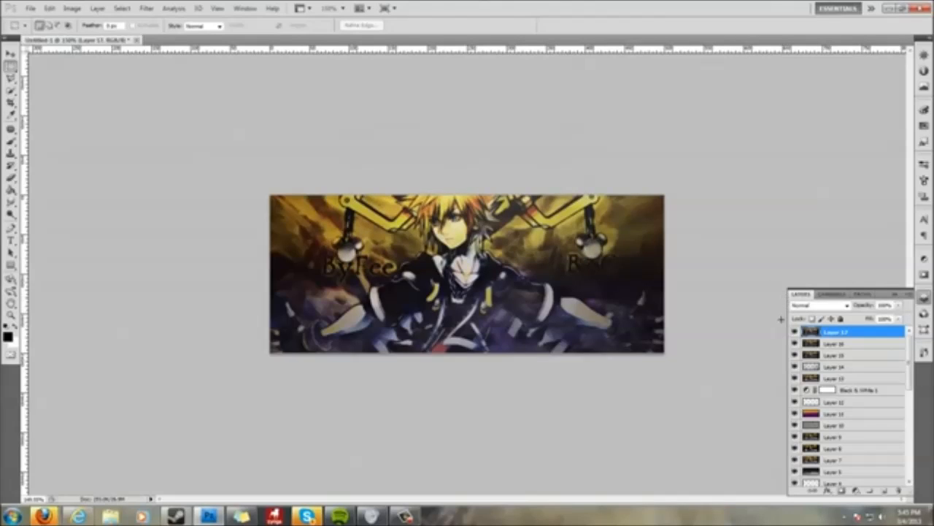
- Toggle the visibility of the new top layer to compare the image with and without it
{"action": "left_click", "coordinate": [793, 333]}
{"action": "left_click", "coordinate": [793, 334]}
{"action": "left_click", "coordinate": [794, 334]}
{"action": "left_click", "coordinate": [794, 333]}
{"action": "left_click", "coordinate": [794, 334]}
{"action": "left_click", "coordinate": [794, 334]}
- Select a thin strip along the banner's top edge and apply Hue/Saturation with saturation +29 and slightly raised lightness
{"action": "key", "text": "ctrl+a"}
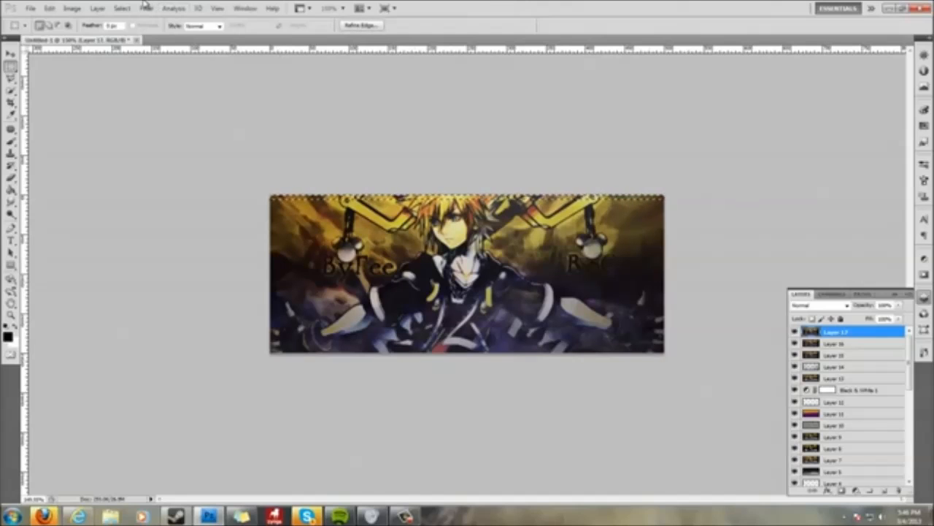
{"action": "left_click", "coordinate": [73, 7]}
{"action": "mouse_move", "coordinate": [95, 34]}
{"action": "left_click", "coordinate": [277, 89]}
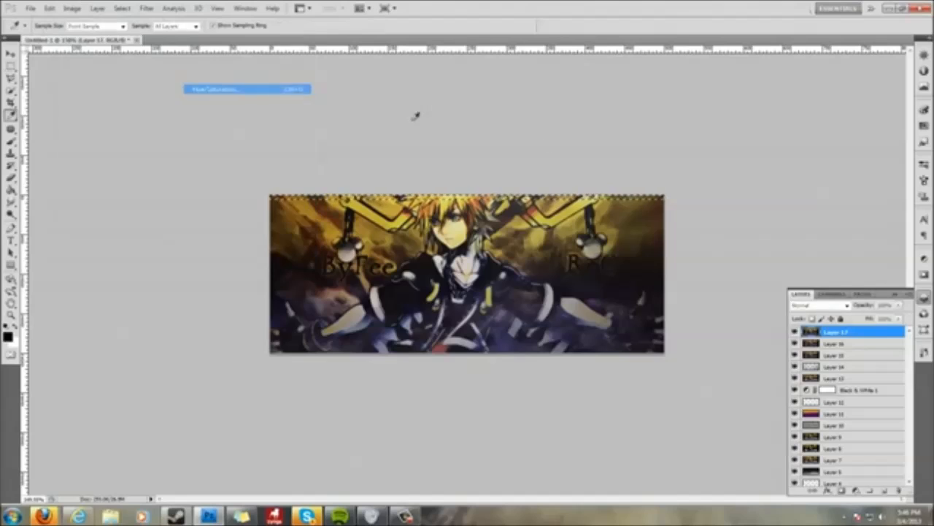
{"action": "left_click_drag", "start_coordinate": [742, 244], "coordinate": [754, 250]}
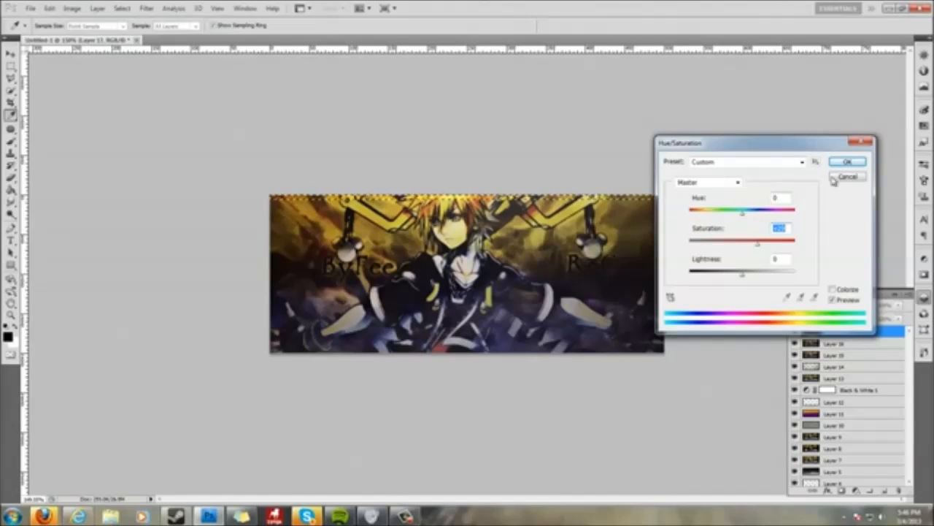
{"action": "left_click", "coordinate": [745, 278]}
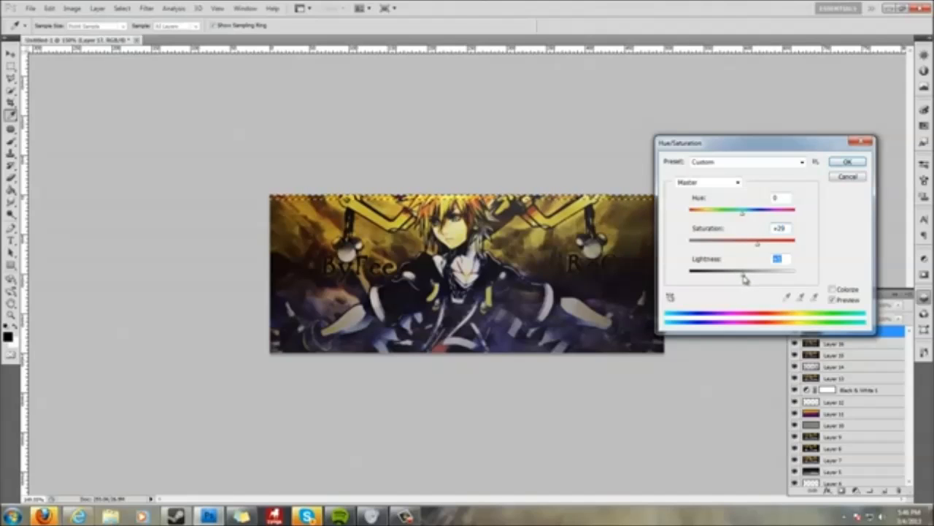
{"action": "mouse_move", "coordinate": [747, 278]}
{"action": "left_mouse_down"}
{"action": "mouse_move", "coordinate": [769, 275]}
{"action": "mouse_move", "coordinate": [743, 277]}
{"action": "left_mouse_up"}
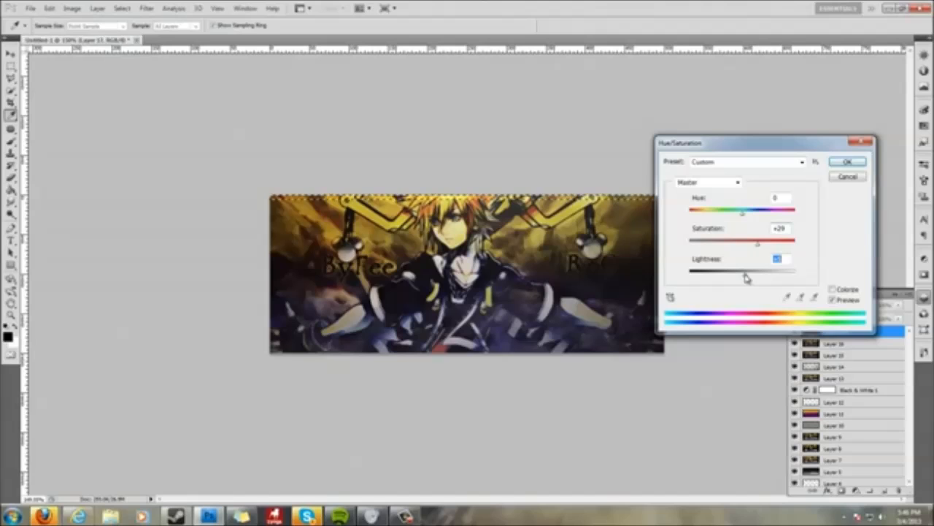
{"action": "left_click", "coordinate": [843, 165]}
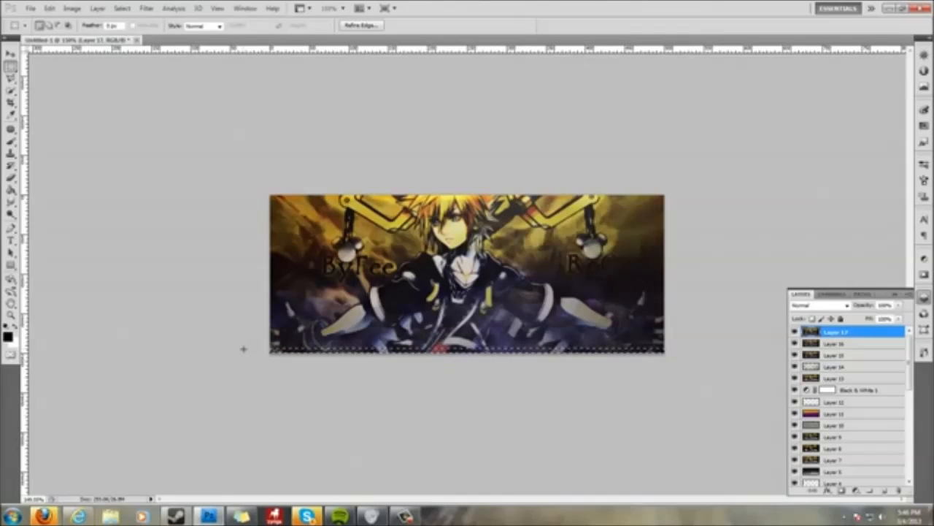
- Apply Hue/Saturation to the selected strip along the banner's bottom edge with saturation +28 and lightness +2, and deselect
{"action": "key", "text": "ctrl+u"}
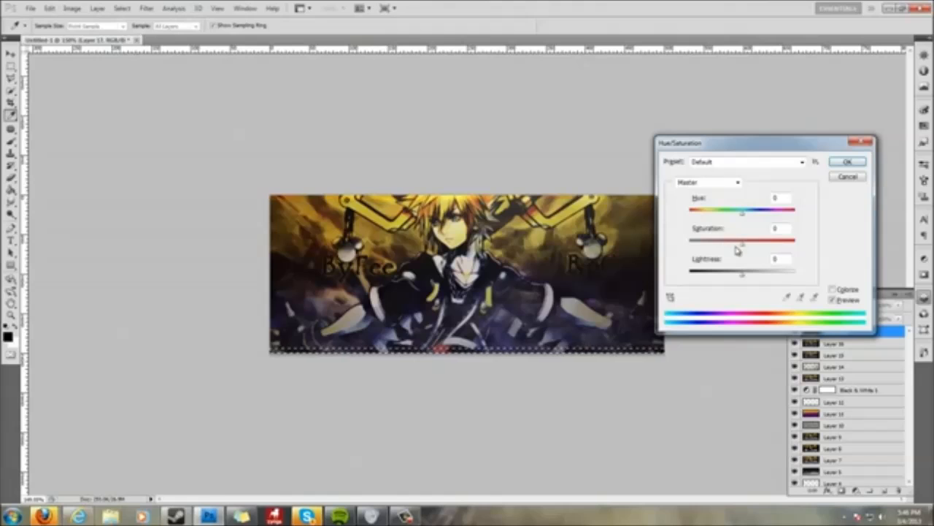
{"action": "left_click_drag", "start_coordinate": [744, 248], "coordinate": [755, 245]}
{"action": "left_click", "coordinate": [744, 274]}
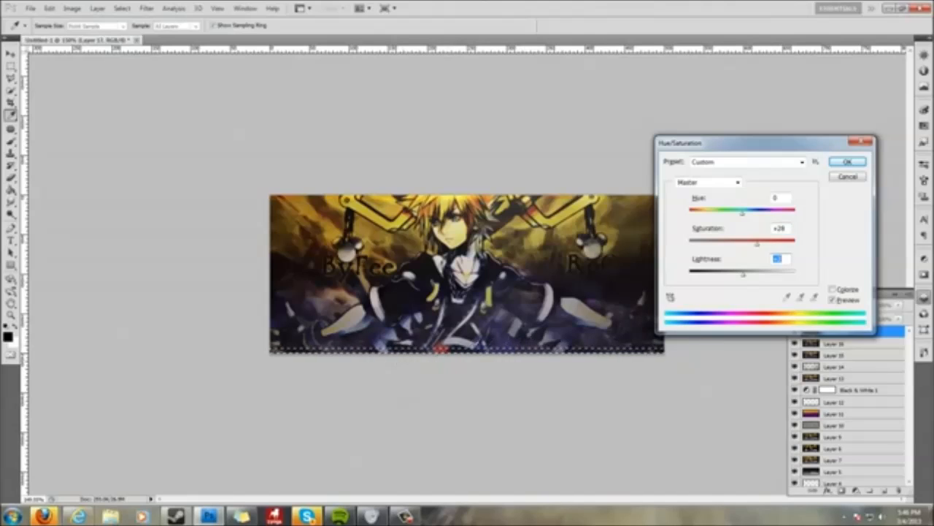
{"action": "left_click", "coordinate": [849, 162]}
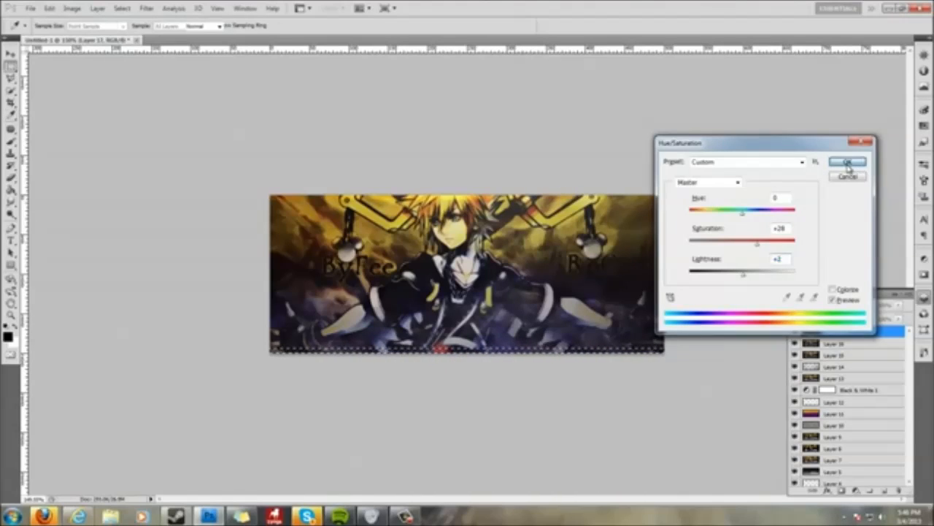
{"action": "key", "text": "ctrl+d"}
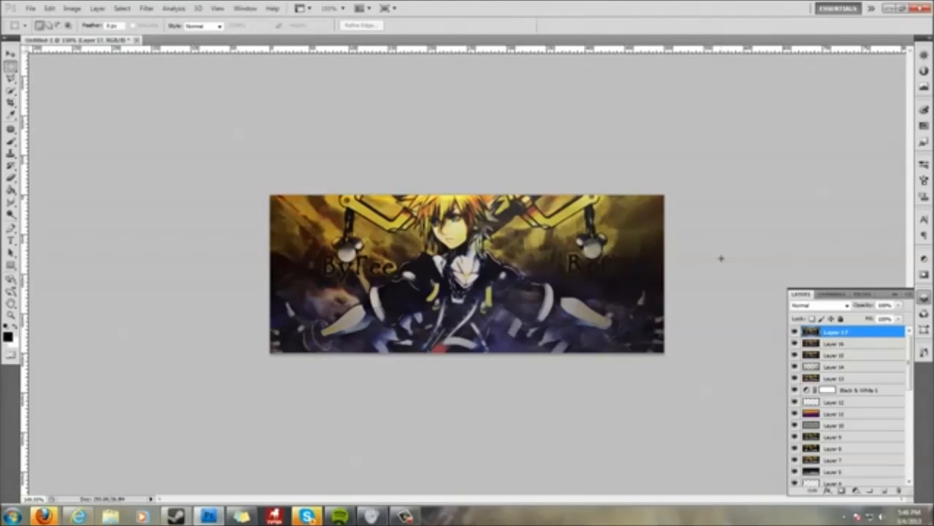
- Select the whole banner, outline it with a black stroke centred on the edge in Normal mode at 100% opacity, and deselect
{"action": "key", "text": "ctrl+minus"}
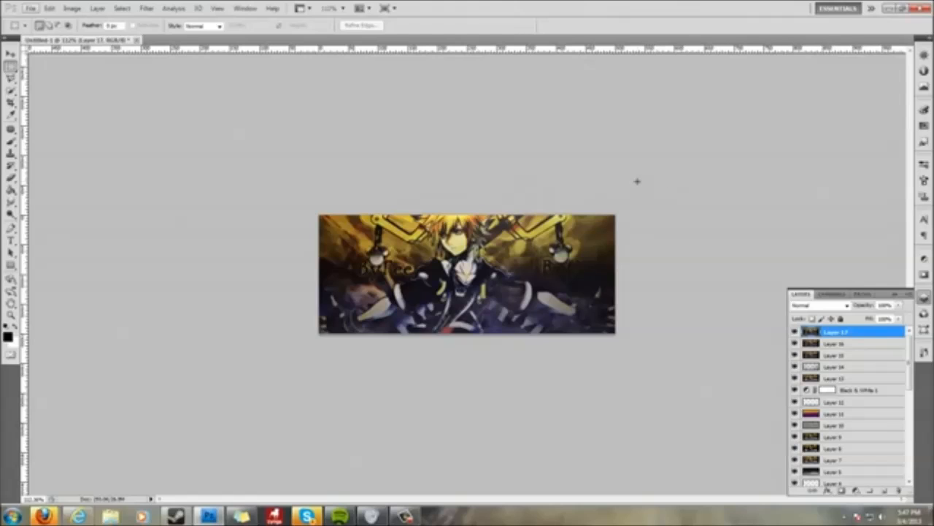
{"action": "key", "text": "ctrl+a"}
{"action": "key", "text": "ctrl+d"}
{"action": "left_click_drag", "start_coordinate": [102, 92], "coordinate": [693, 376]}
{"action": "left_click", "coordinate": [72, 8]}
{"action": "mouse_move", "coordinate": [47, 9]}
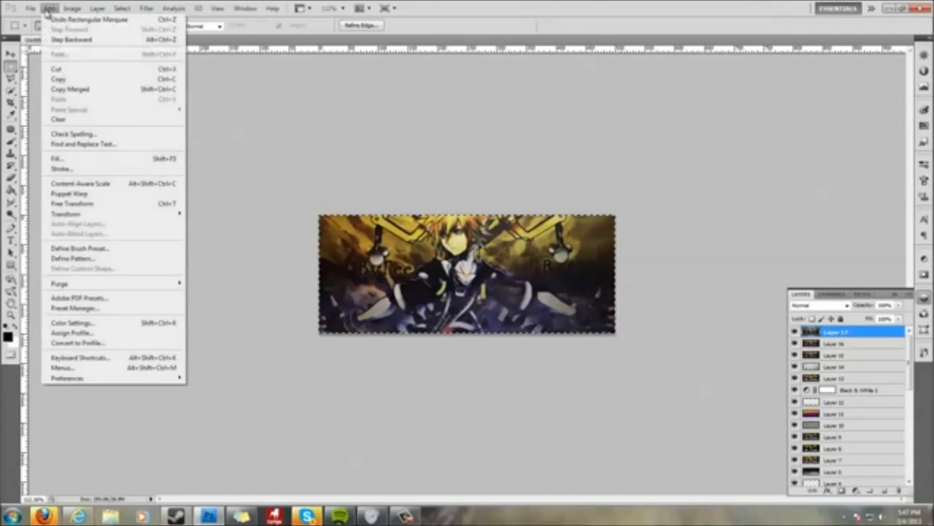
{"action": "left_click", "coordinate": [73, 168]}
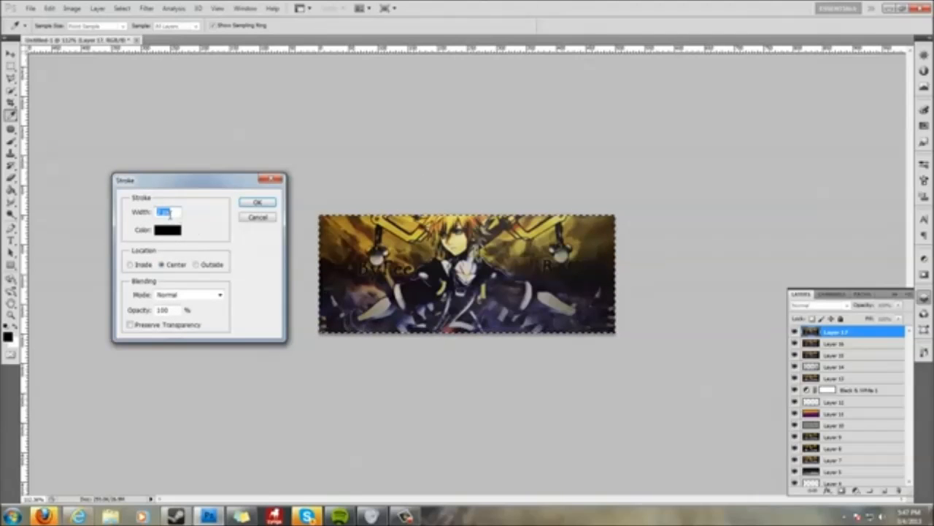
{"action": "left_click", "coordinate": [259, 202]}
{"action": "key", "text": "ctrl+d"}
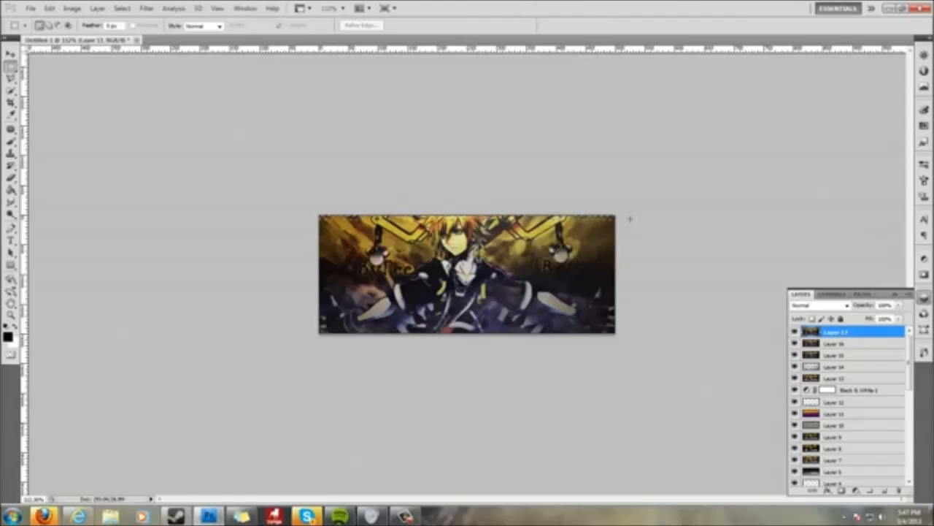
- Select a thin strip along the banner's top edge, add a new top layer, and discard the selection
{"action": "left_click_drag", "start_coordinate": [631, 219], "coordinate": [630, 219]}
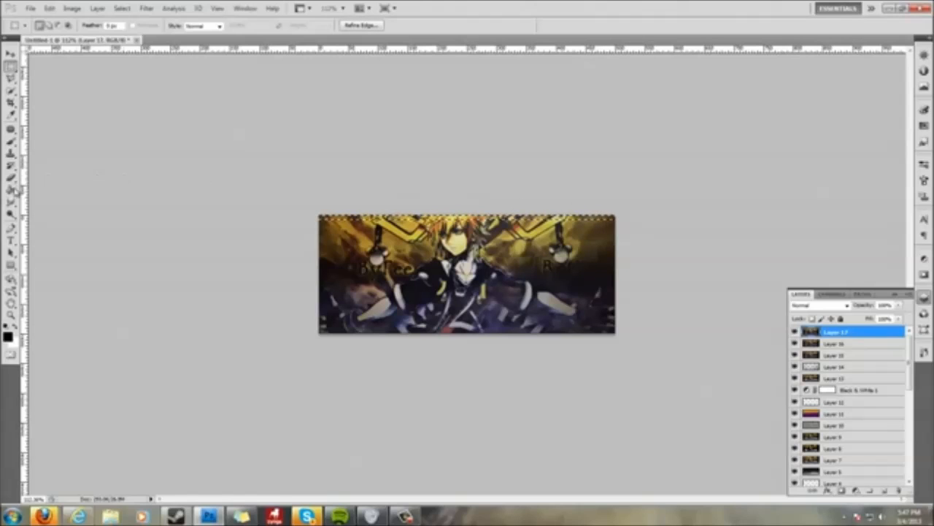
{"action": "left_click", "coordinate": [885, 490]}
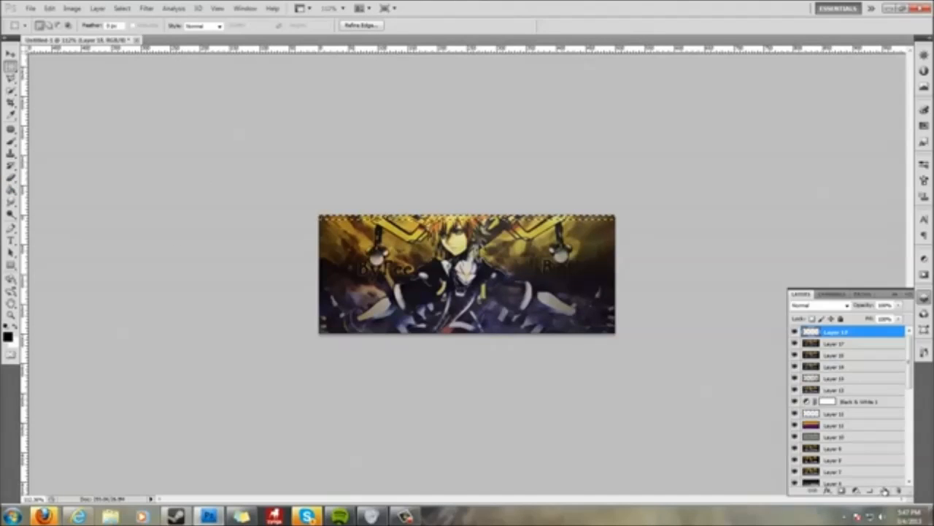
{"action": "left_click", "coordinate": [12, 189]}
{"action": "key", "text": "ctrl+plus"}
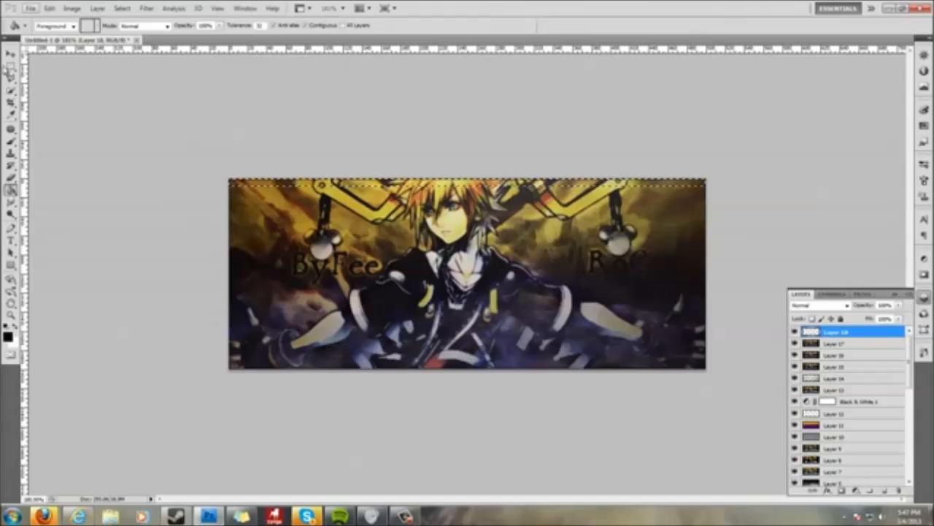
{"action": "key", "text": "m"}
{"action": "key", "text": "ctrl+minus"}
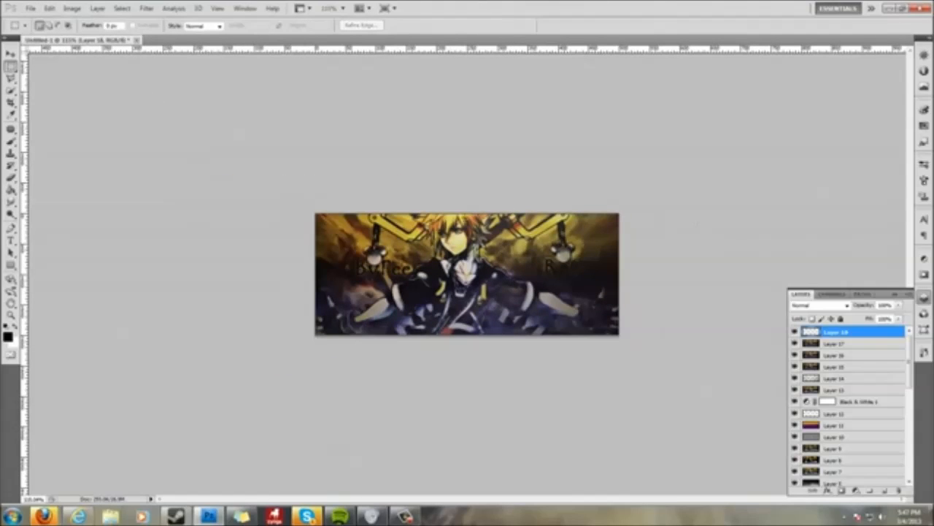